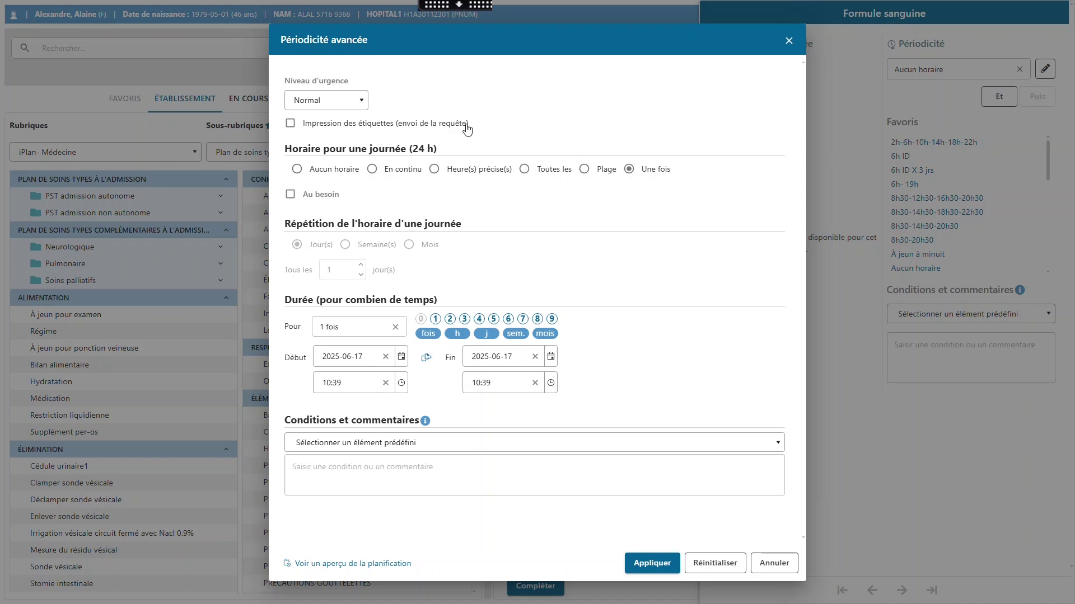
Enable 'Impression des étiquettes (envoi de la requête)' in Périodicité avancée.
click(447, 125)
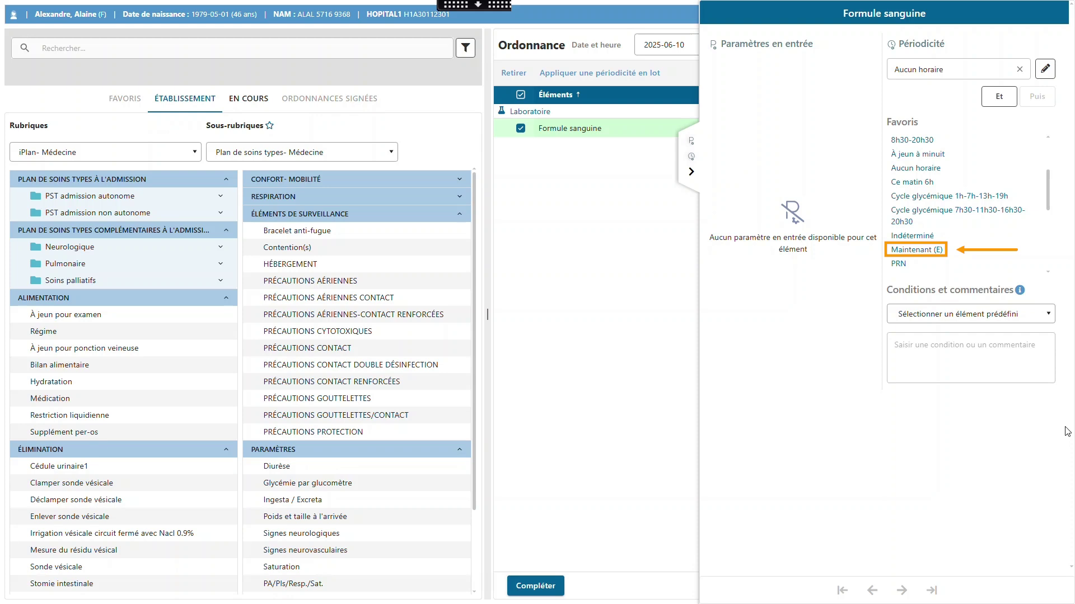
Set the Formule sanguine periodicity to 'Maintenant (E)' and open Périodicité avancée.
click(939, 253)
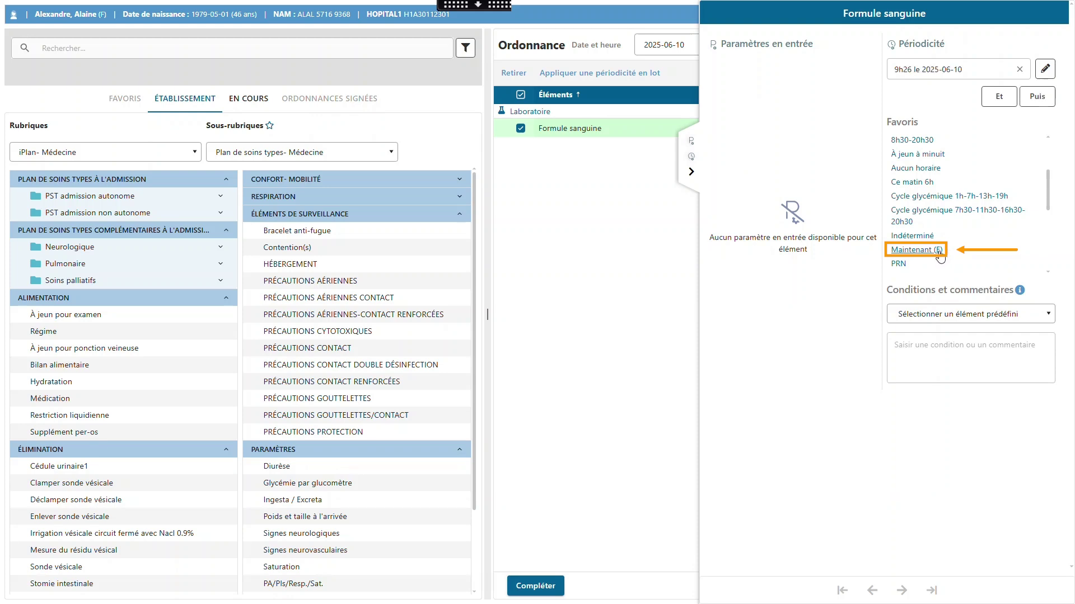
click(1045, 69)
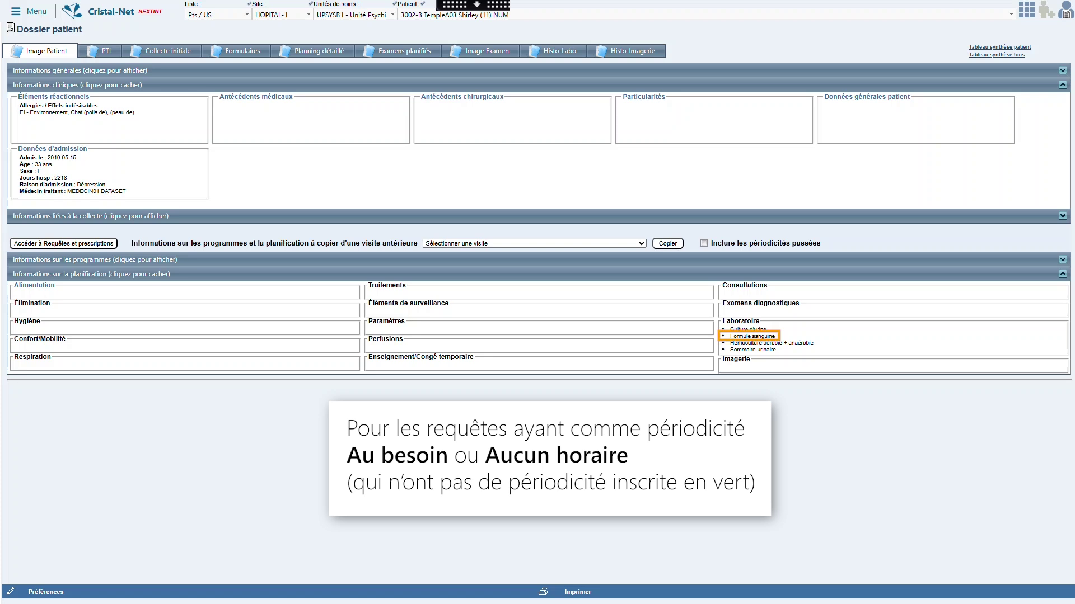
Activate the Formule sanguine request from its Laboratoire entry's context menu.
click(767, 339)
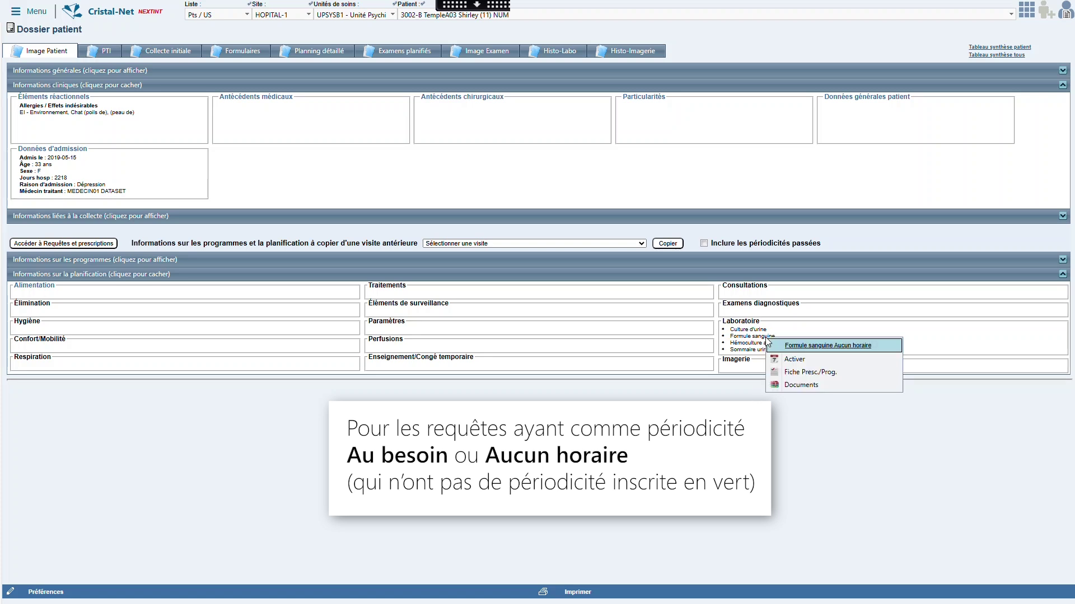
click(796, 361)
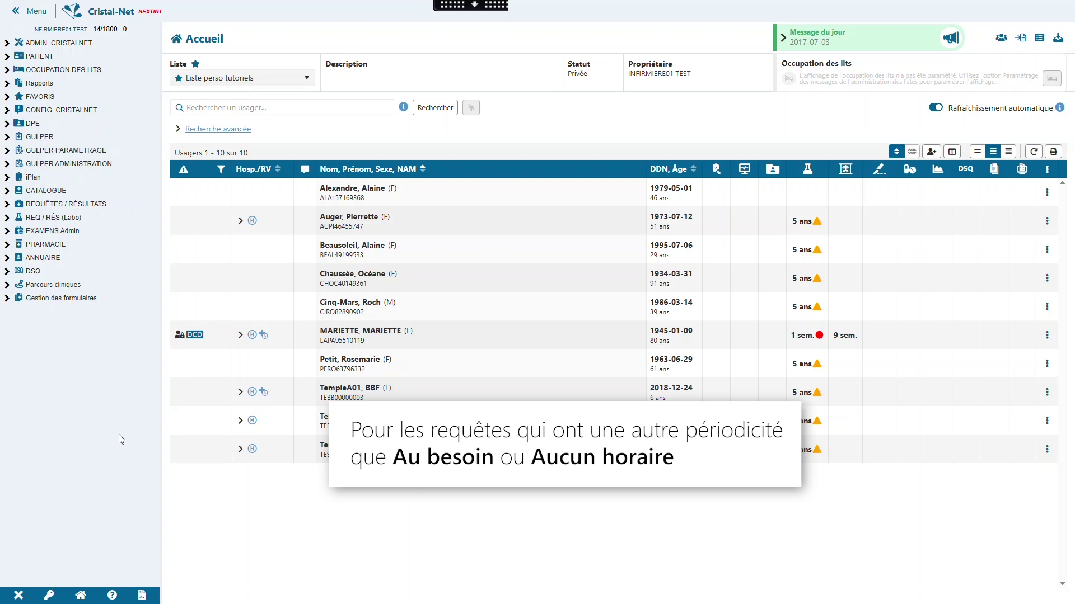
Open the patient's iPlan Dossier Patient by file number using 'Pt / dossier', then show Examens planifiés.
click(7, 178)
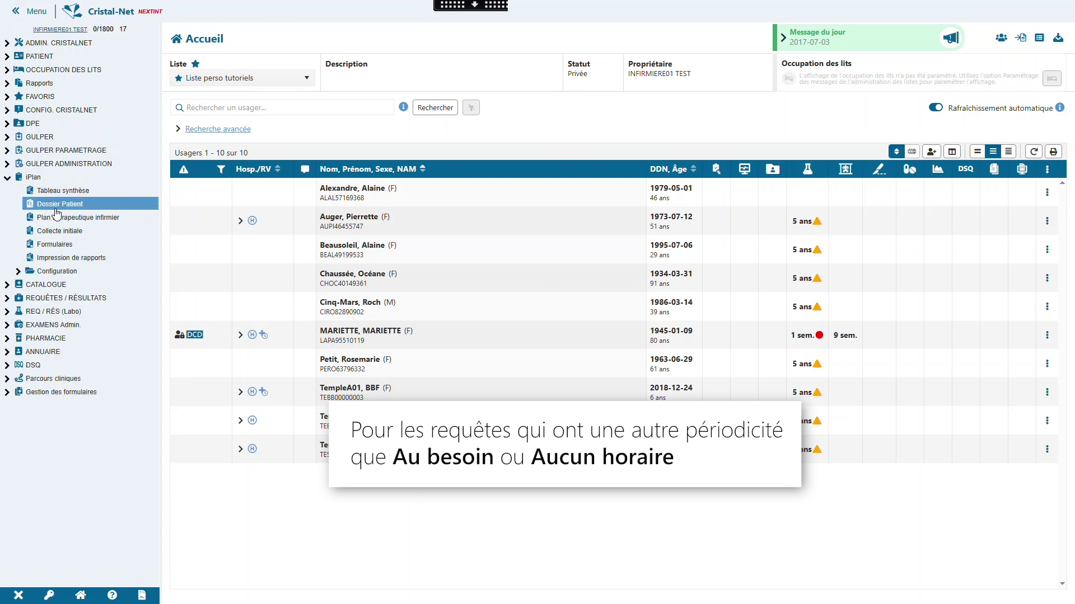
click(55, 205)
click(227, 15)
click(227, 28)
click(343, 16)
key(Return)
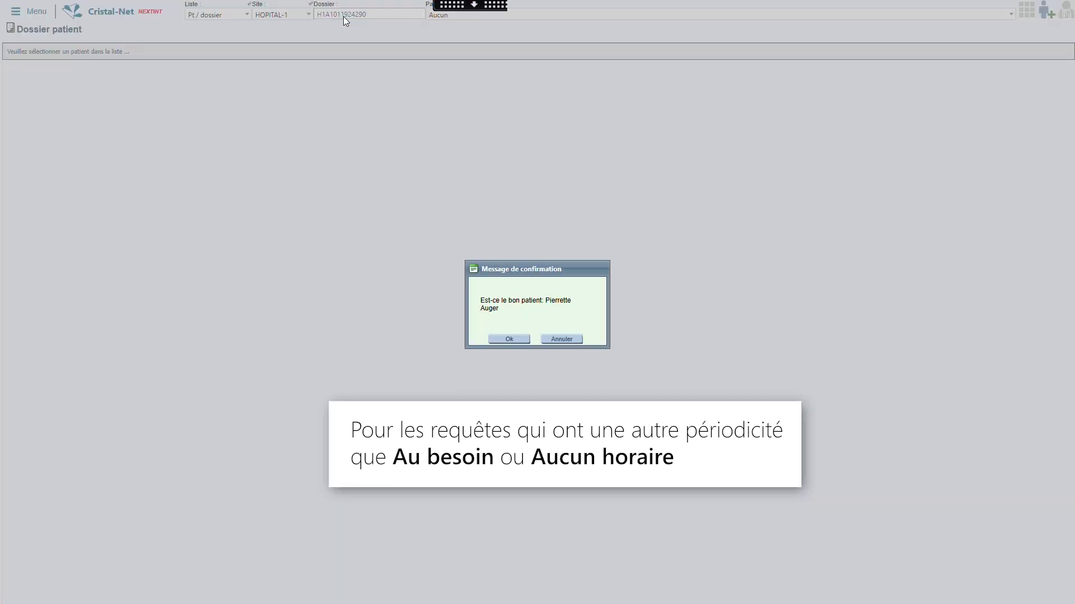
click(506, 339)
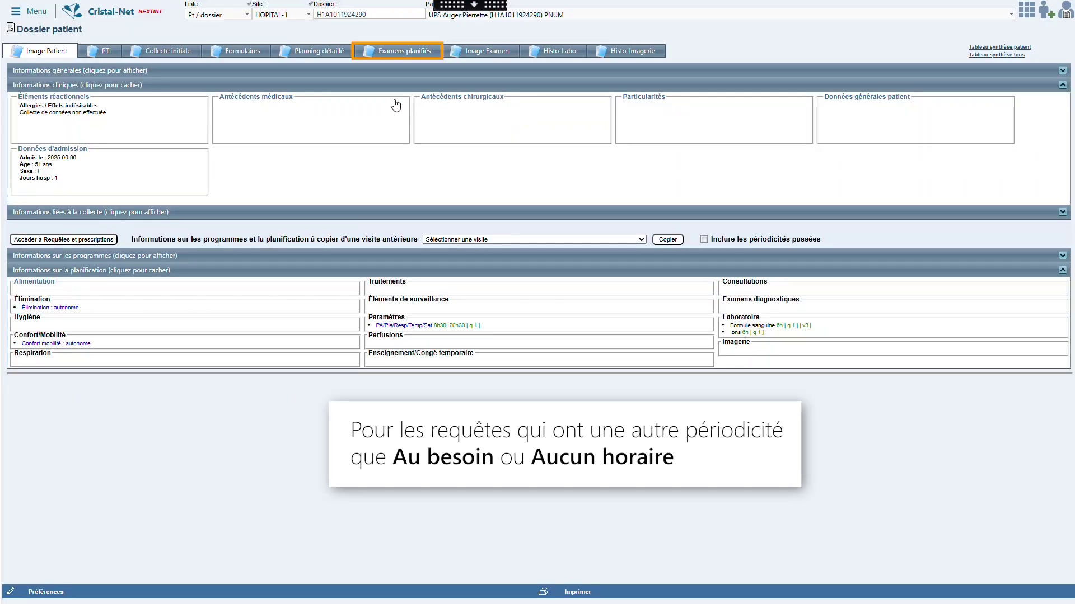
click(404, 51)
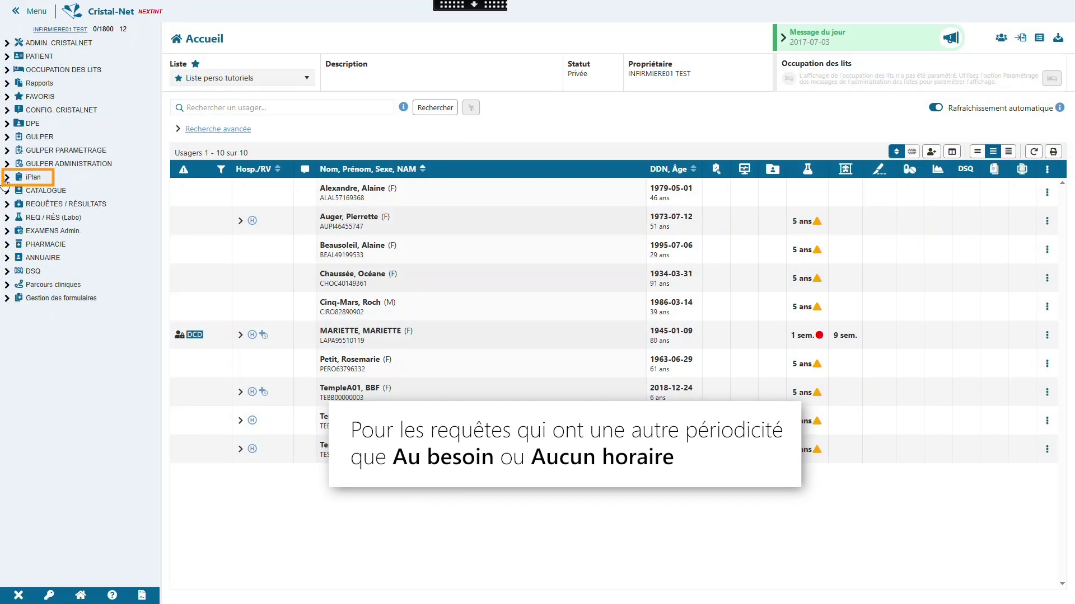
Expand REQUÊTES / RÉSULTATS in the sidebar and open Examens planifiés.
click(7, 178)
click(63, 191)
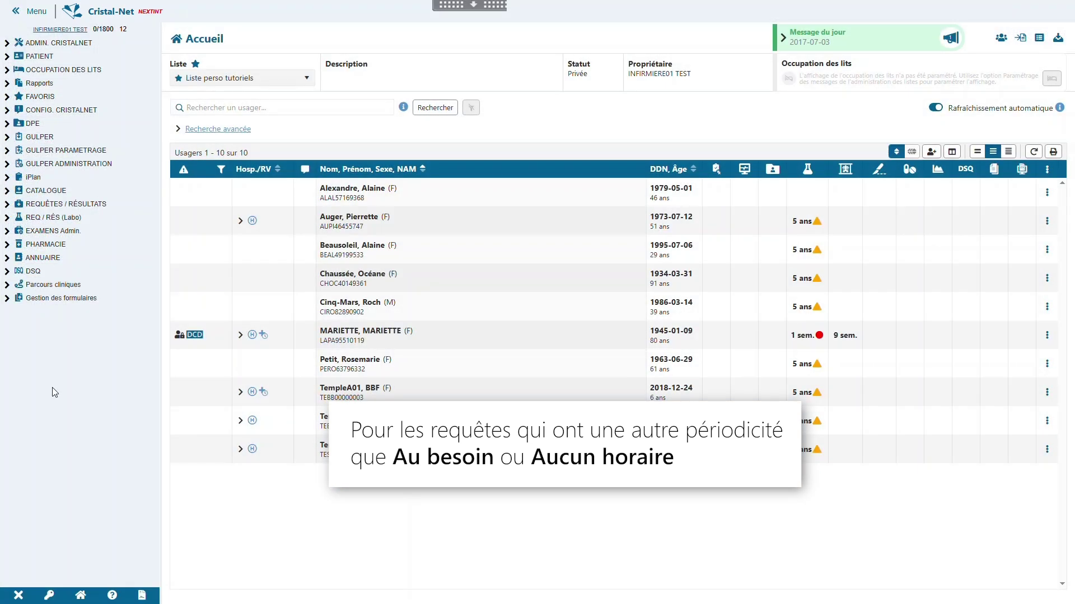
click(7, 208)
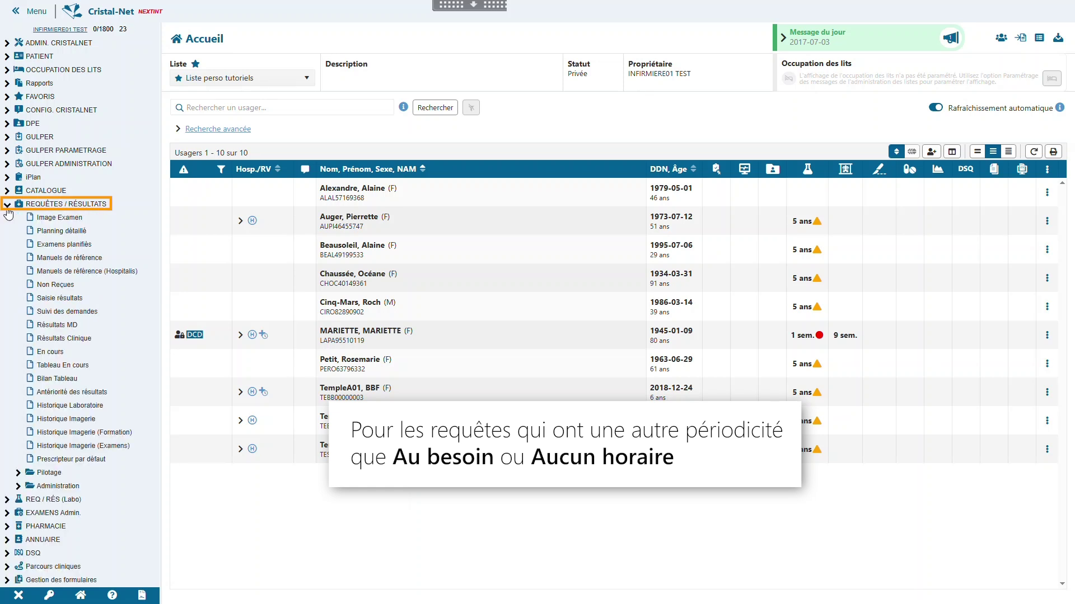
click(62, 246)
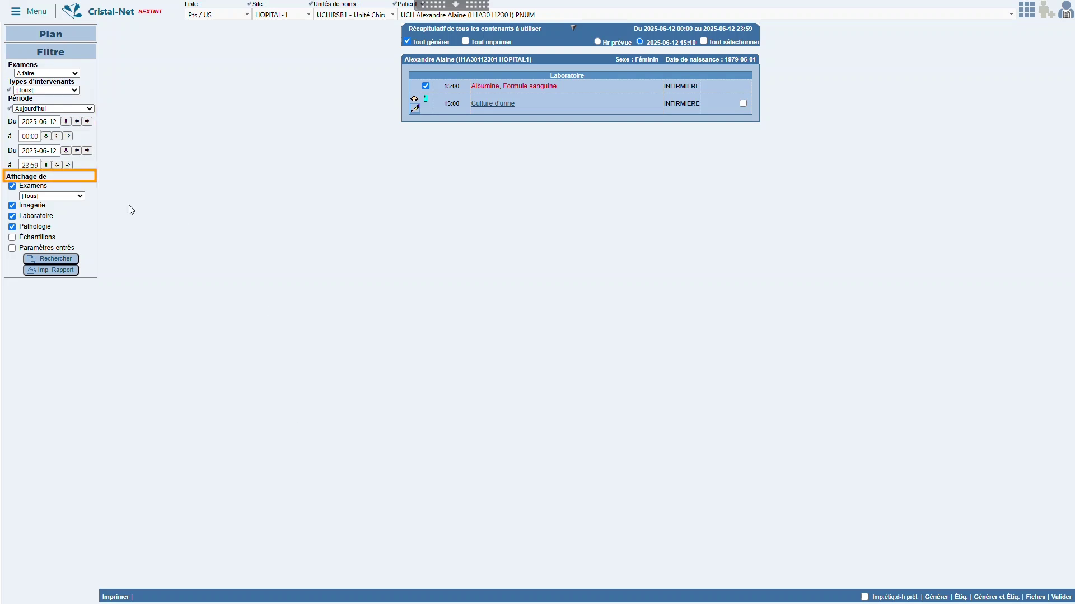
Filter to laboratory only by unchecking Examens, Imagerie and Pathologie, then select Albumine, Formule sanguine.
click(43, 188)
click(41, 197)
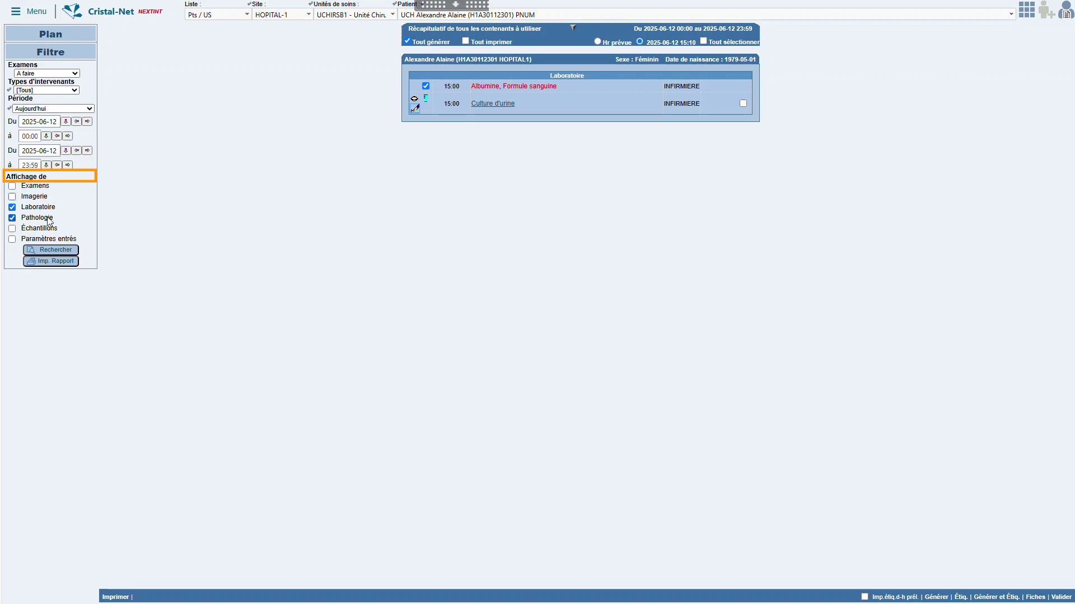
click(50, 218)
click(71, 251)
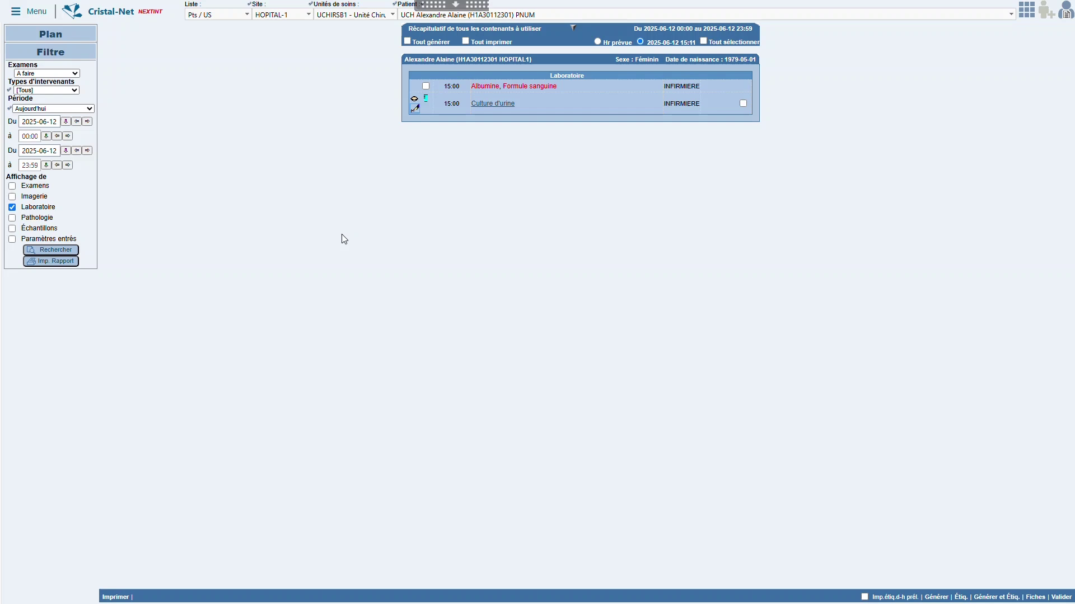
click(425, 86)
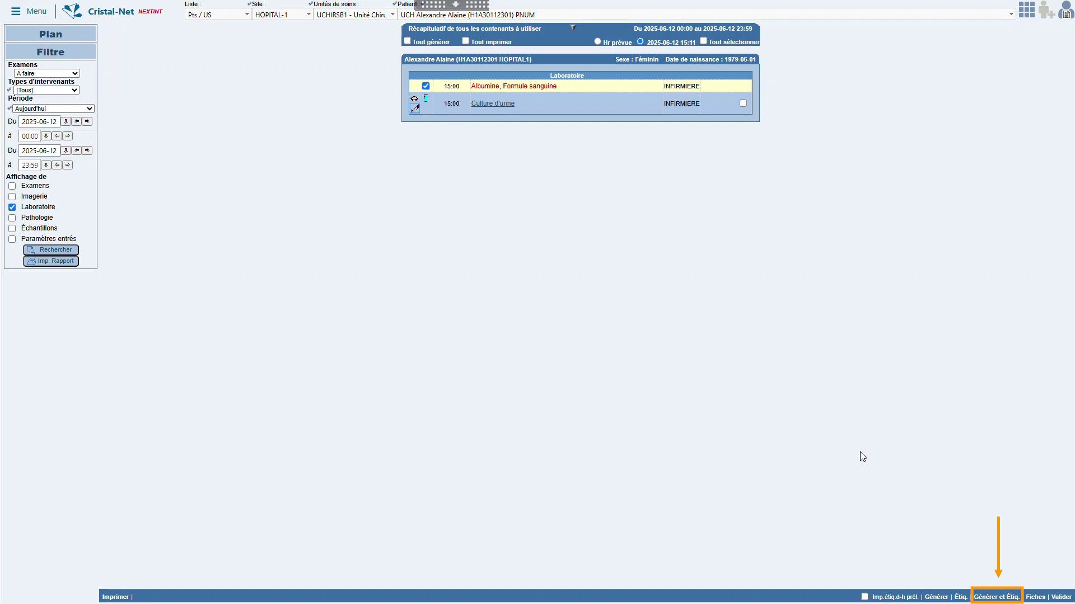
Generate the Albumine, Formule sanguine request with labels using 'Générer et Étiq.'.
click(998, 597)
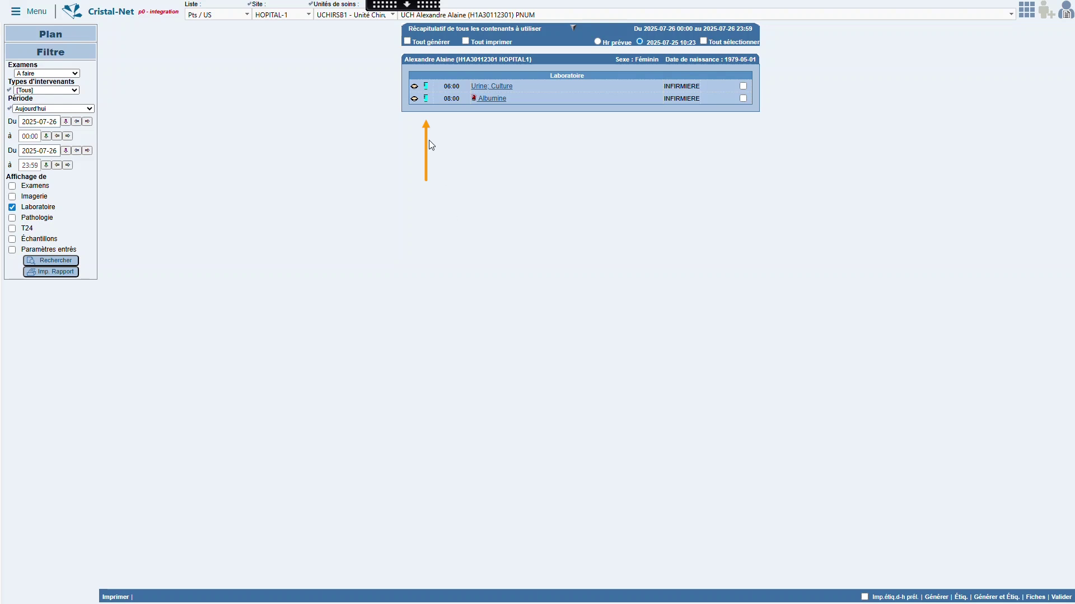
Expand the Albumine samples, mark 'Tout imprimer', and print their labels with 'Étiq.'.
click(425, 99)
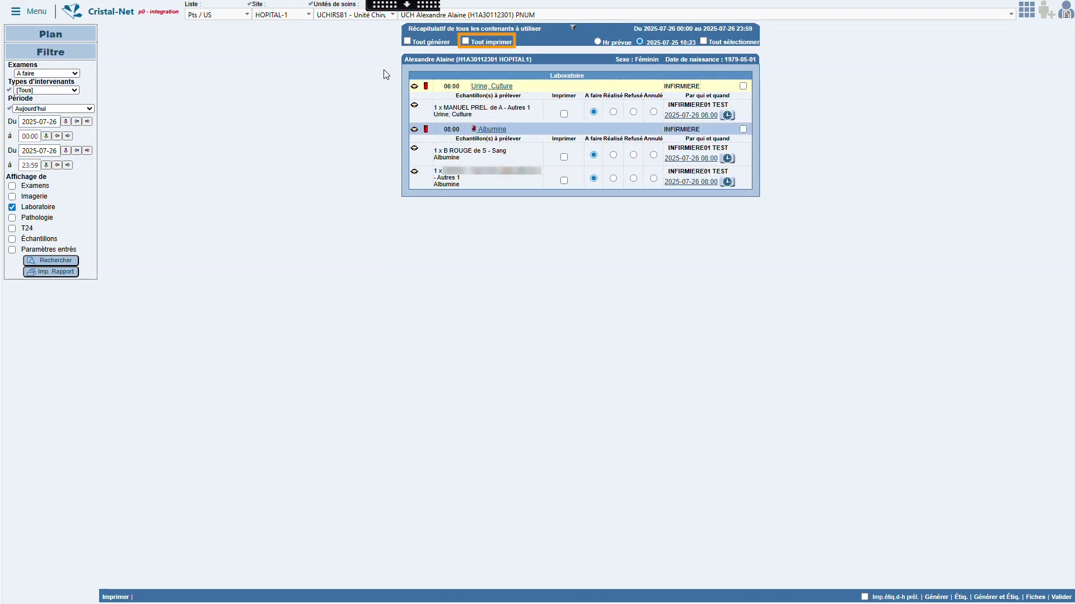
click(464, 42)
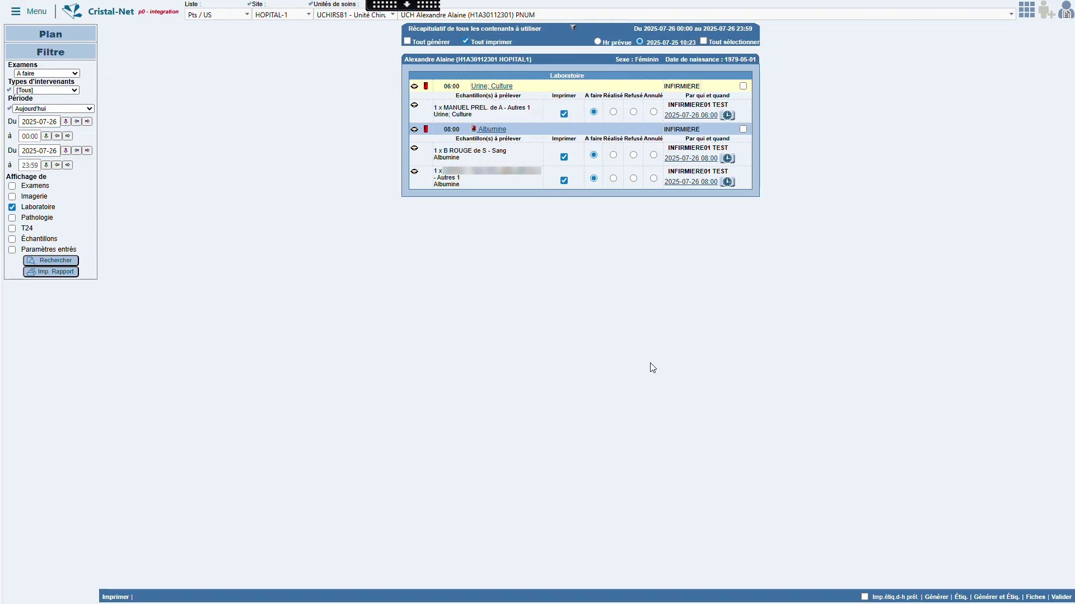
click(961, 597)
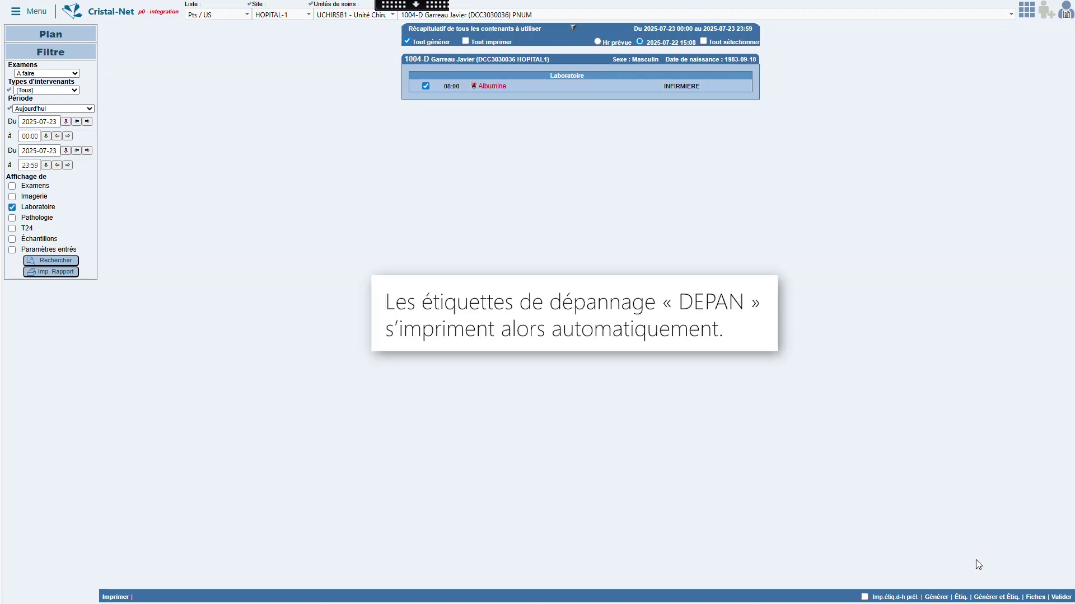
Generate the Albumine request and open its Fiche demande.
click(995, 597)
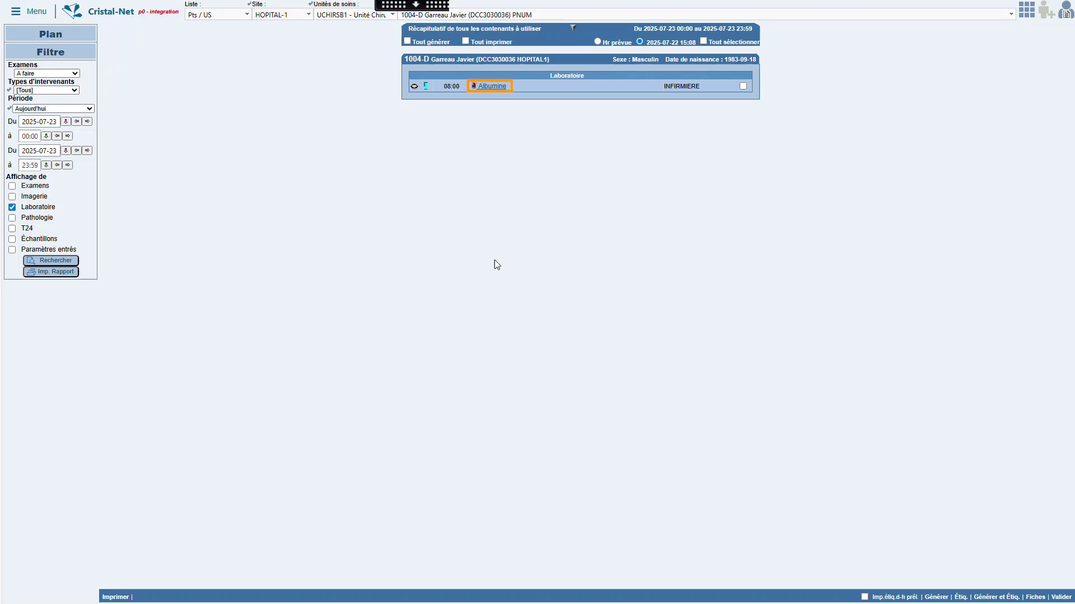
click(499, 85)
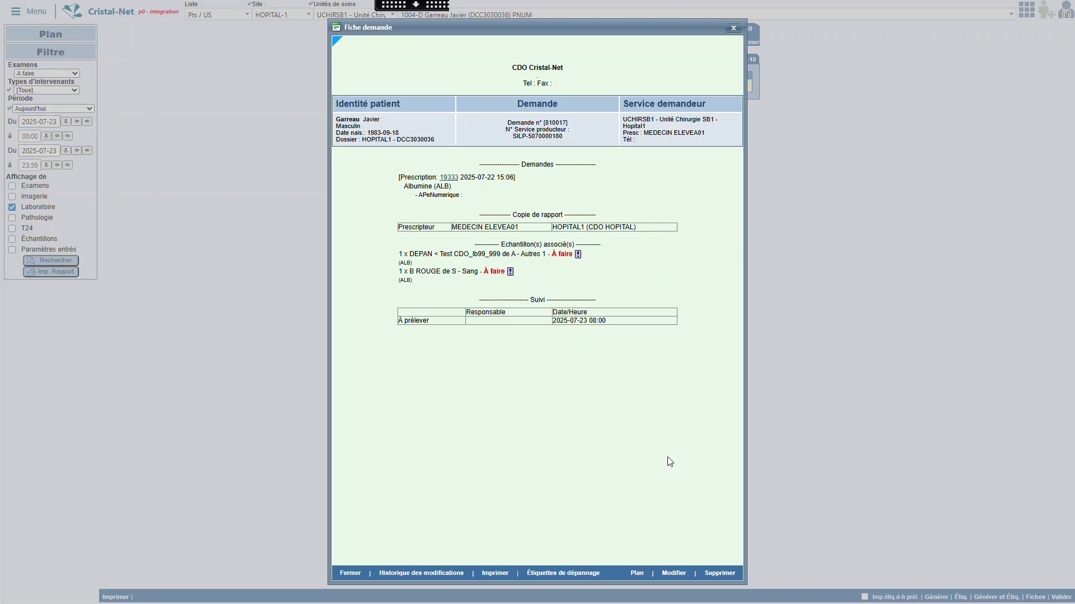
key(Escape)
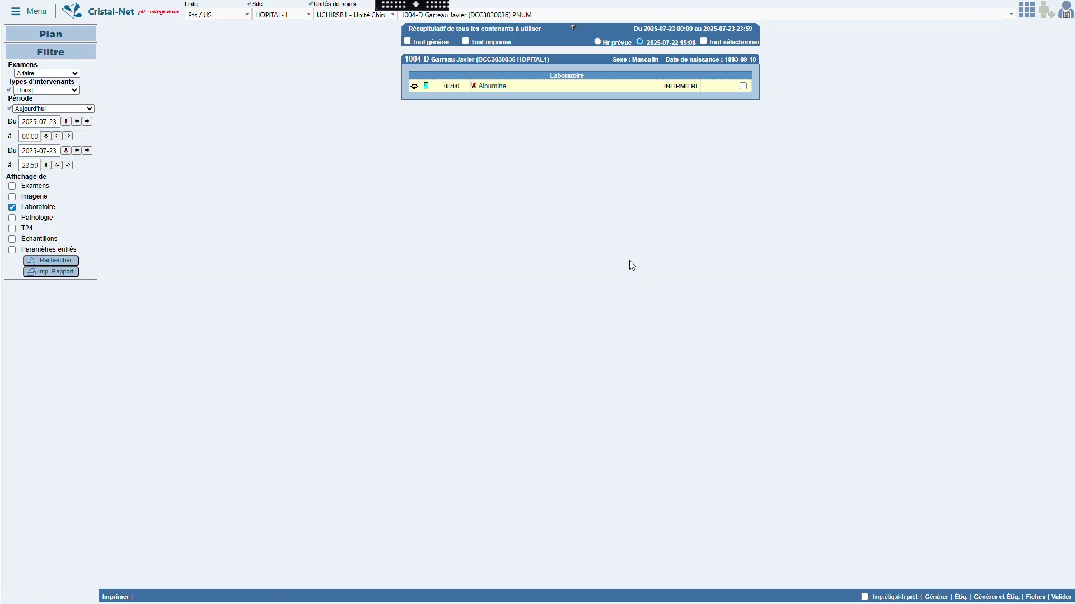
click(498, 87)
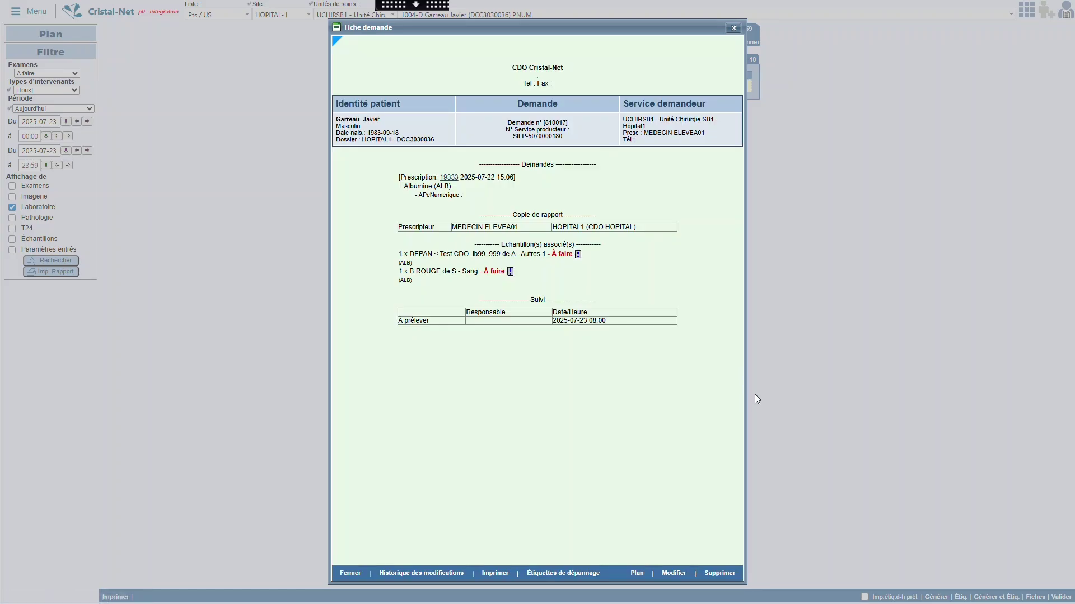